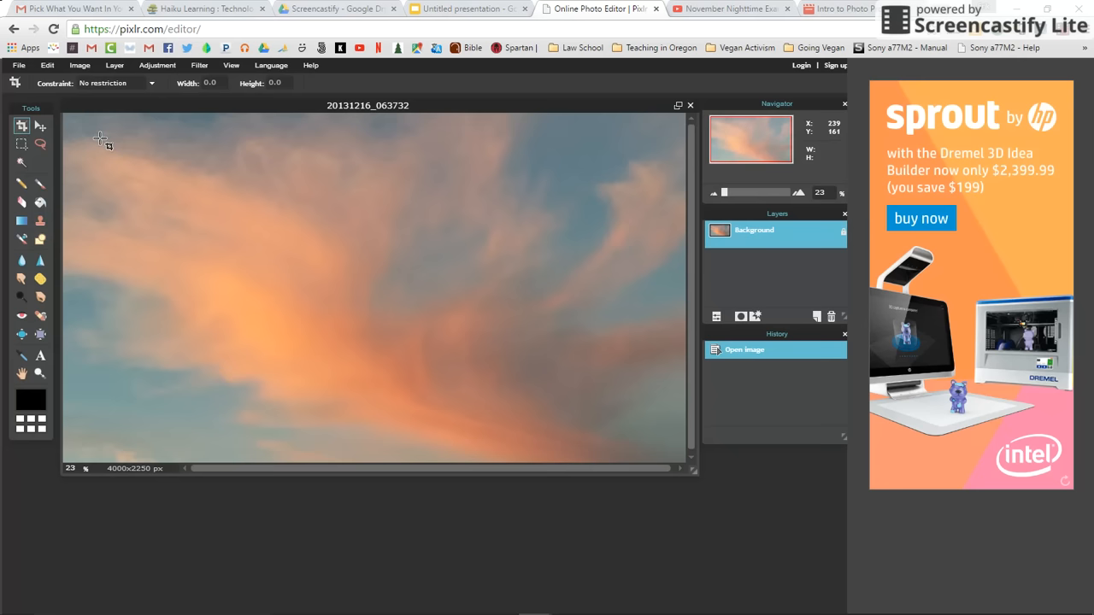
Try cropping the photo's outer edges to about 3534 × 1943 px, toggling between the crop and the opened image before reverting to the original.
{"action": "left_click_drag", "start_coordinate": [100, 138], "coordinate": [656, 444]}
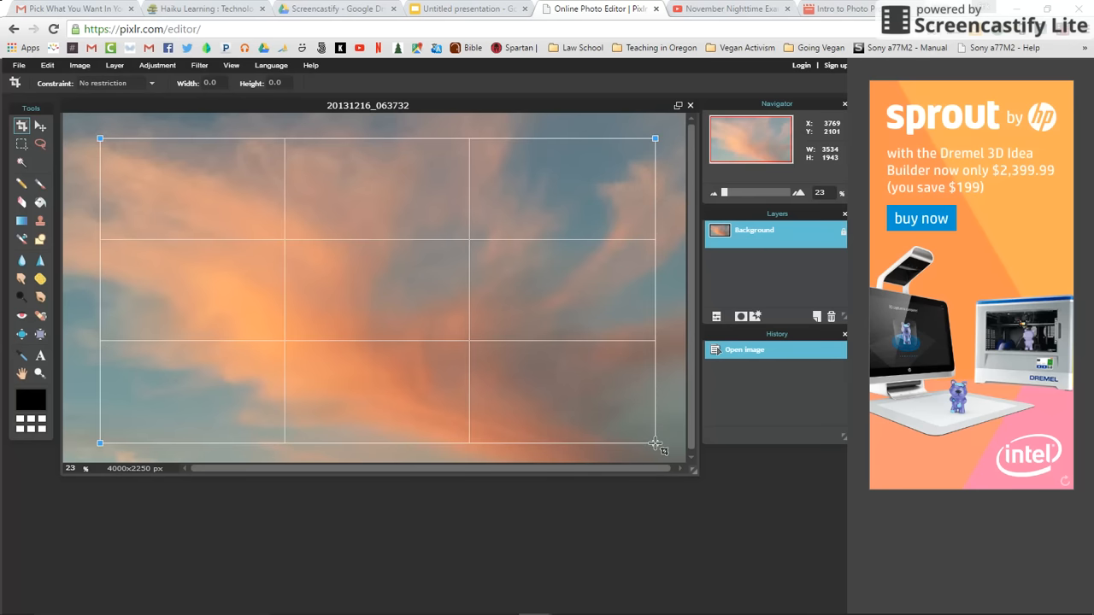
{"action": "key", "text": "Return"}
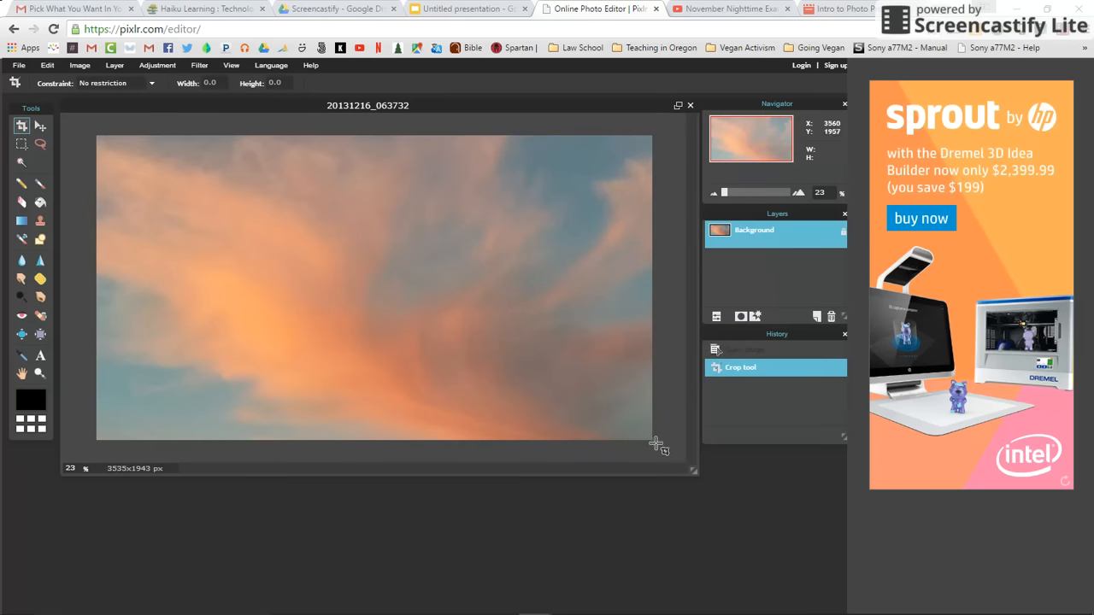
{"action": "left_click", "coordinate": [743, 351]}
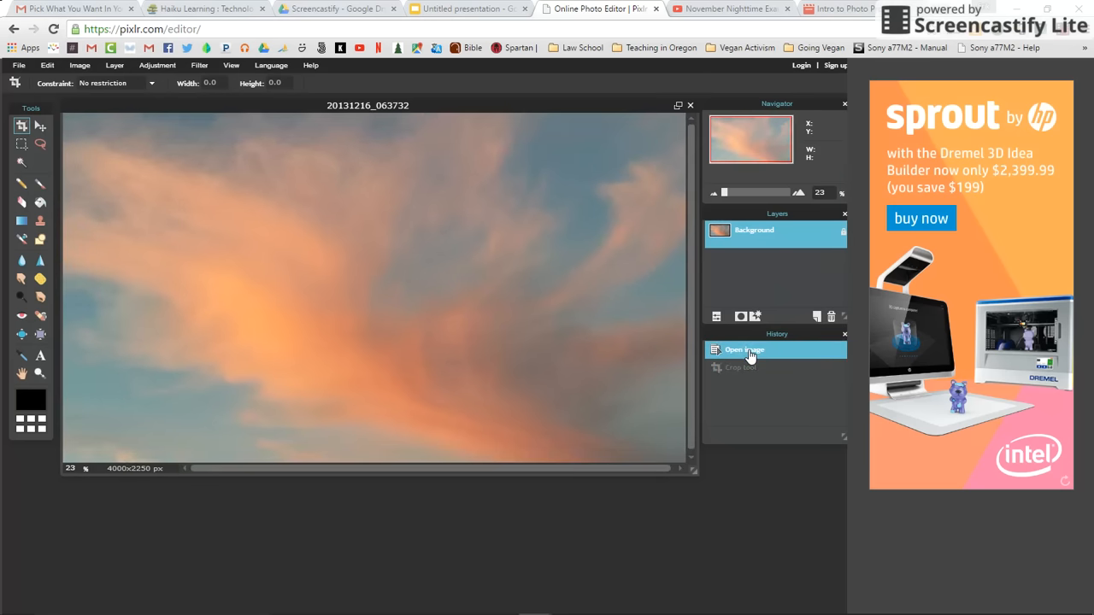
{"action": "left_click", "coordinate": [744, 368]}
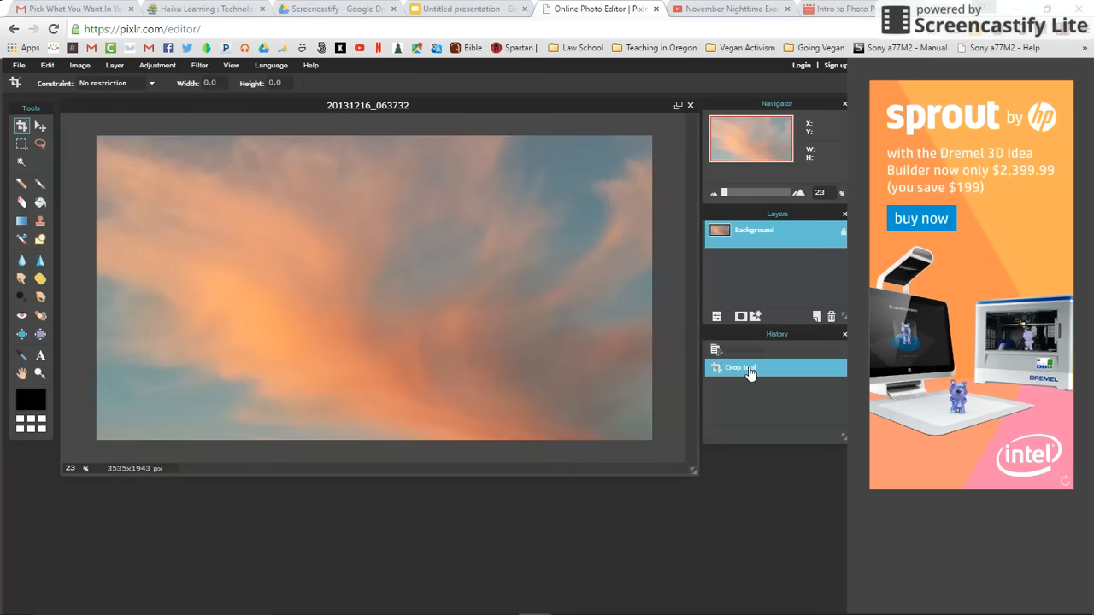
{"action": "left_click", "coordinate": [752, 358]}
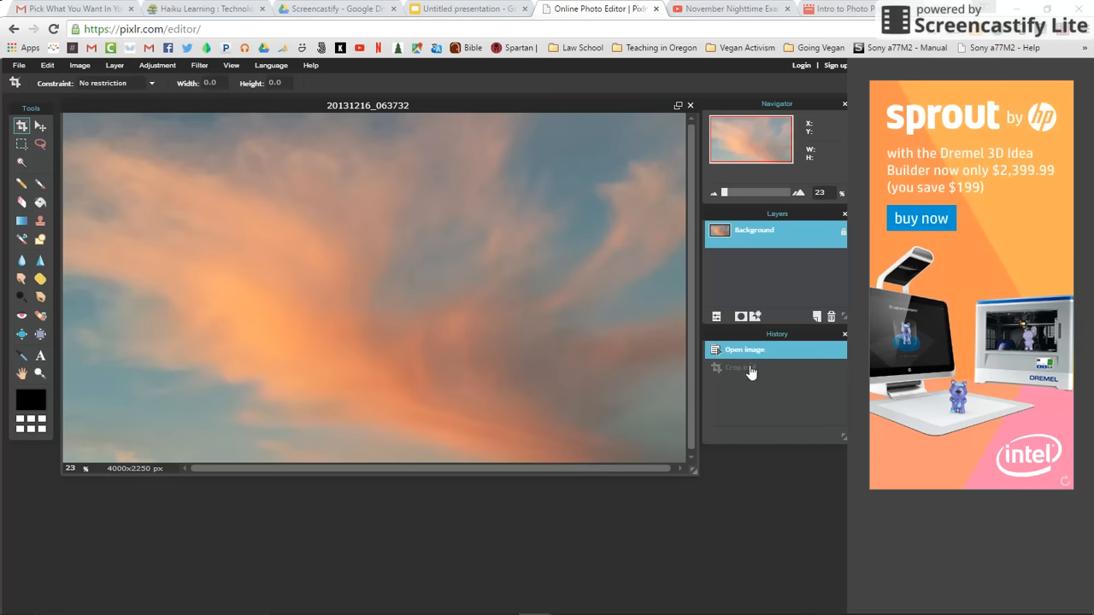
{"action": "left_click", "coordinate": [750, 370]}
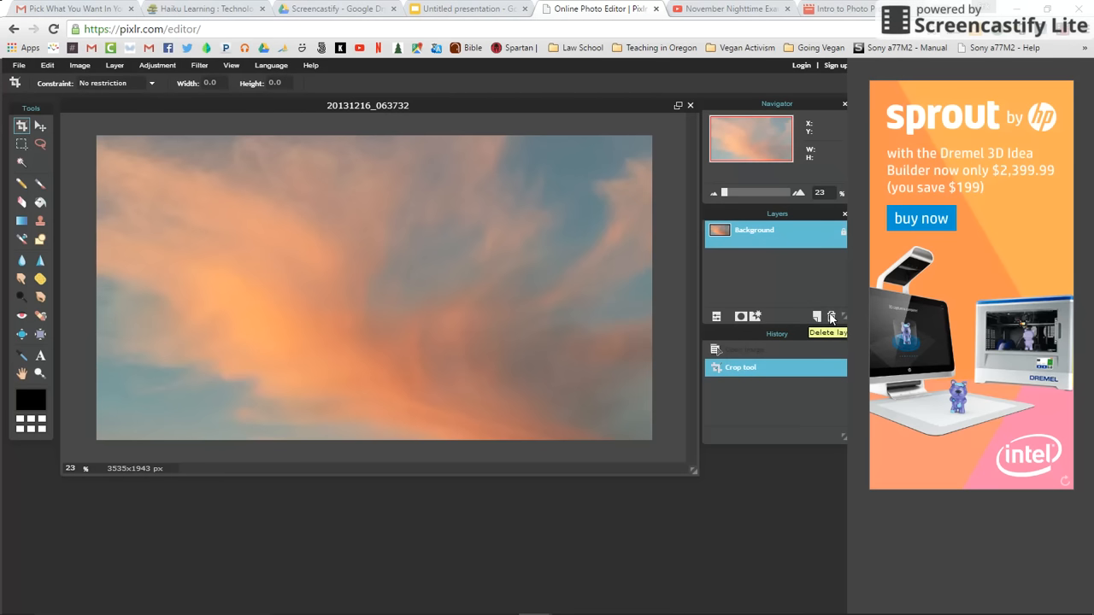
{"action": "left_click", "coordinate": [744, 350]}
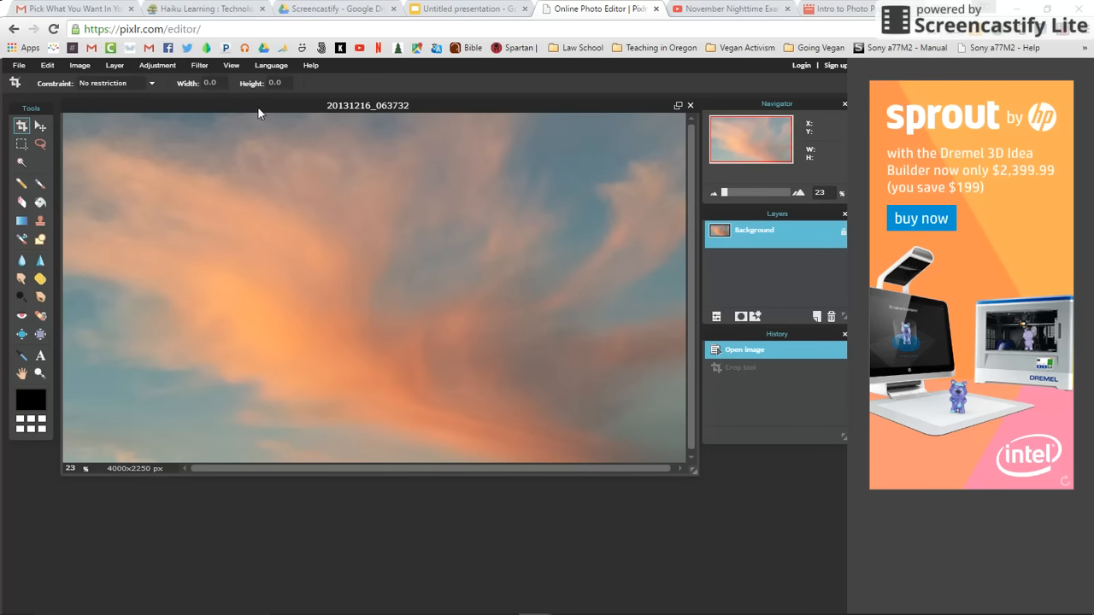
Try a portrait crop of about 1669 × 2204 px around the middle of the photo, compare it with the original, and revert it.
{"action": "left_click_drag", "start_coordinate": [263, 117], "coordinate": [525, 464]}
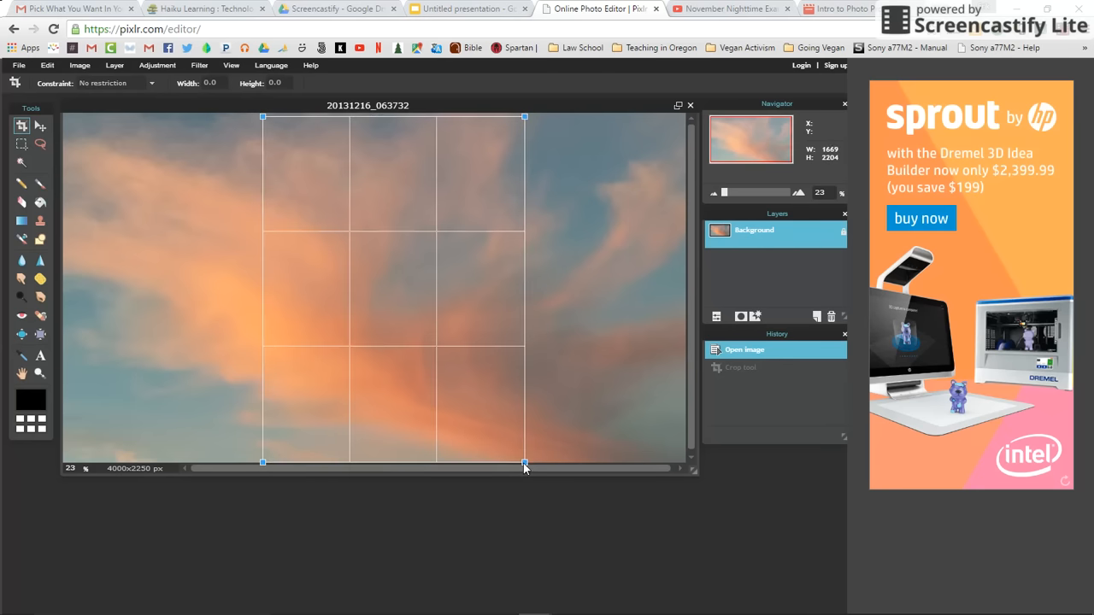
{"action": "key", "text": "Return"}
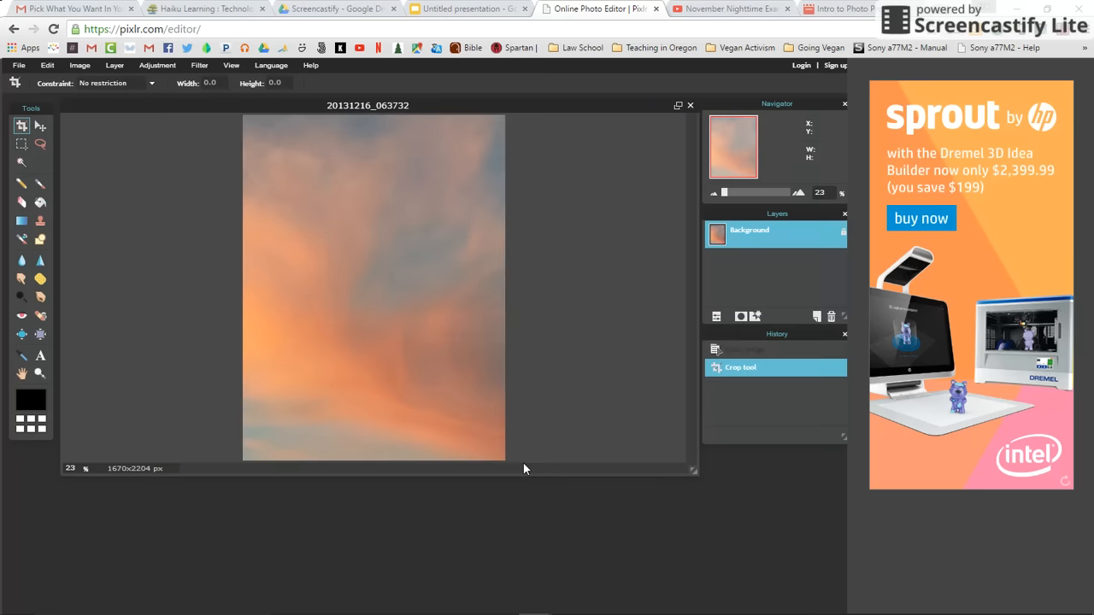
{"action": "left_click", "coordinate": [748, 353]}
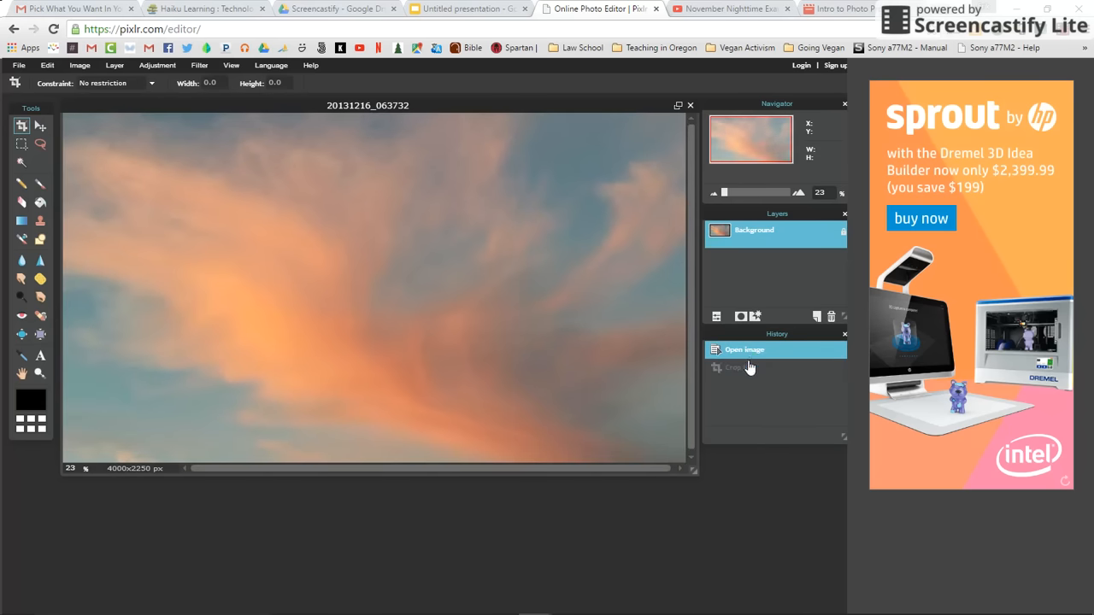
{"action": "left_click", "coordinate": [748, 369]}
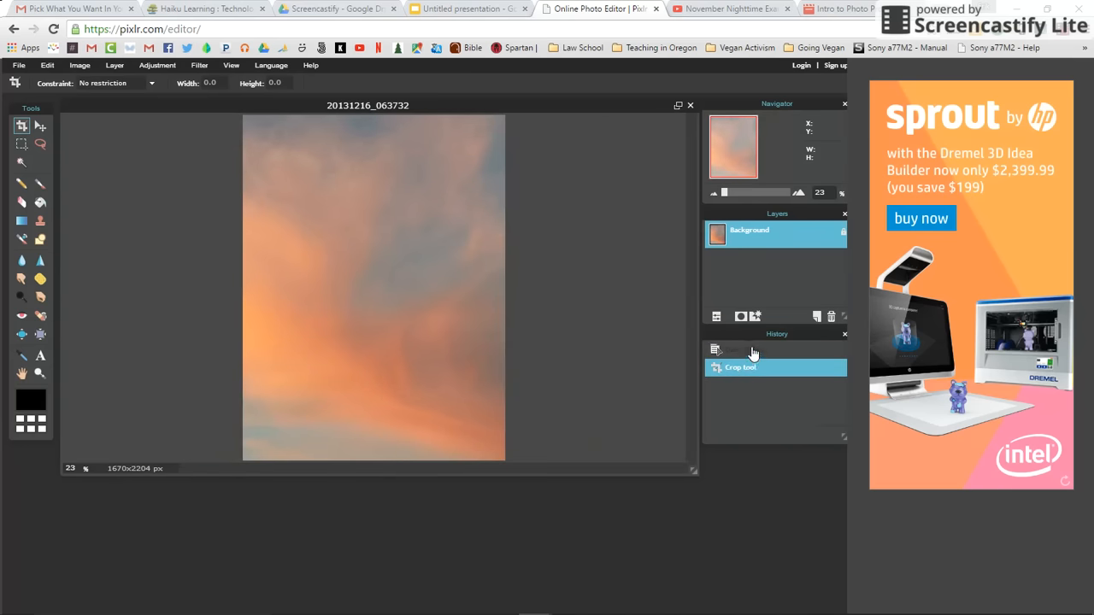
{"action": "left_click", "coordinate": [753, 351]}
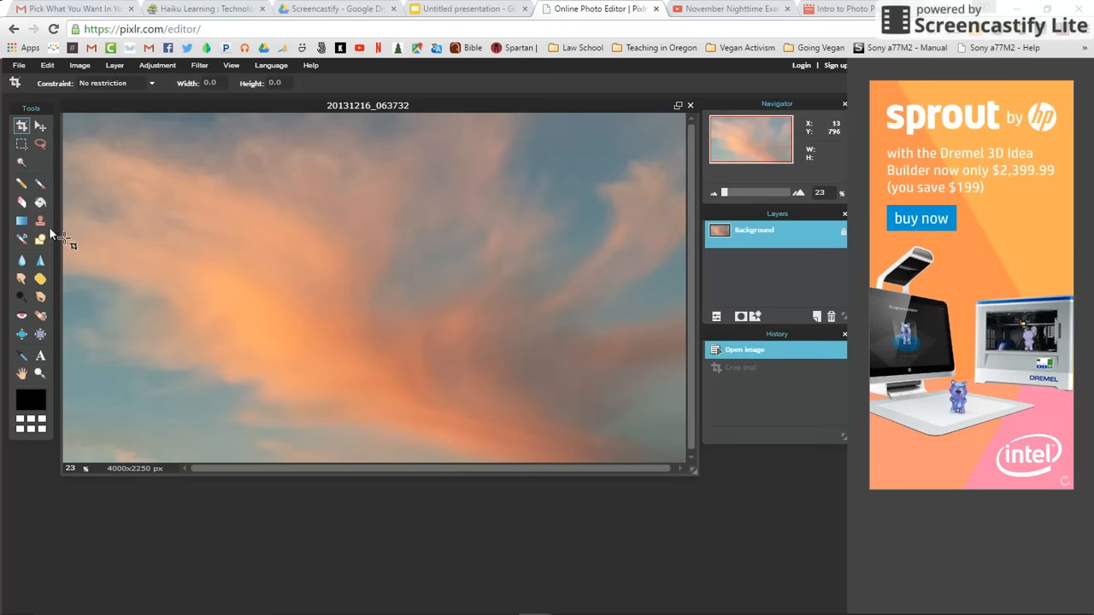
Draw with the Pencil tool on the clouds using the Sketchy type at size 1, and switch to the Eraser tool.
{"action": "left_click", "coordinate": [22, 185]}
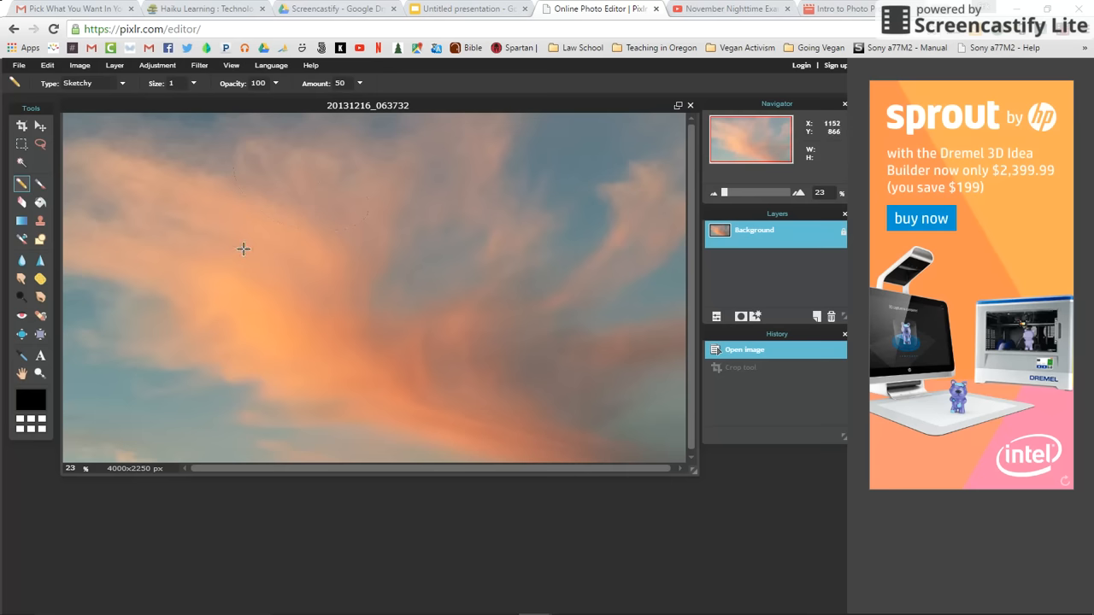
{"action": "left_click", "coordinate": [245, 244]}
{"action": "left_click", "coordinate": [21, 203]}
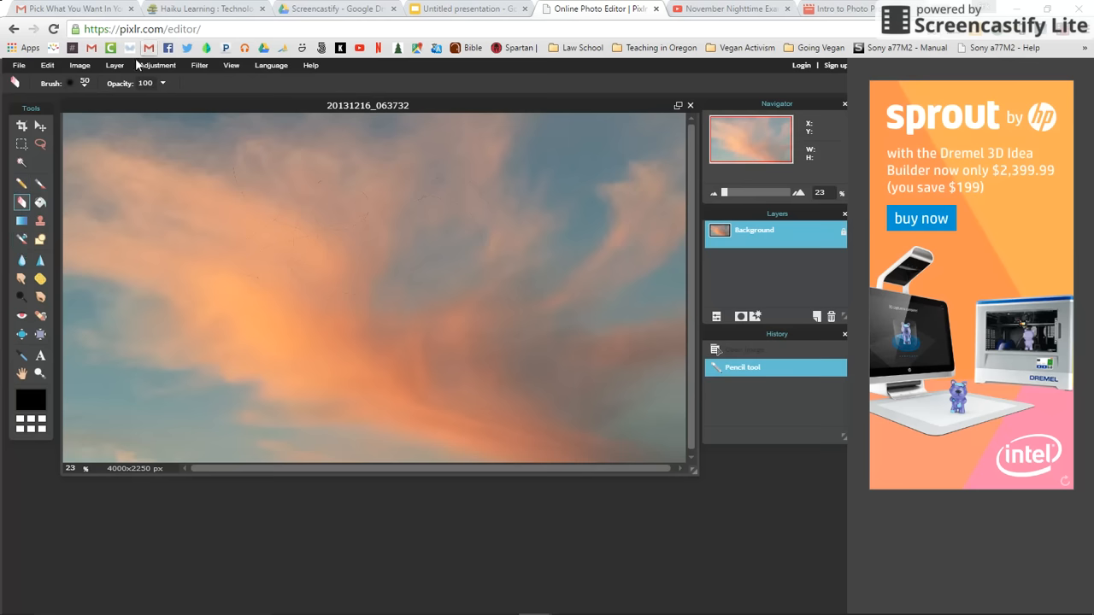
Apply a Brightness & Contrast adjustment with brightness 14 and contrast about 20.
{"action": "left_click", "coordinate": [165, 68]}
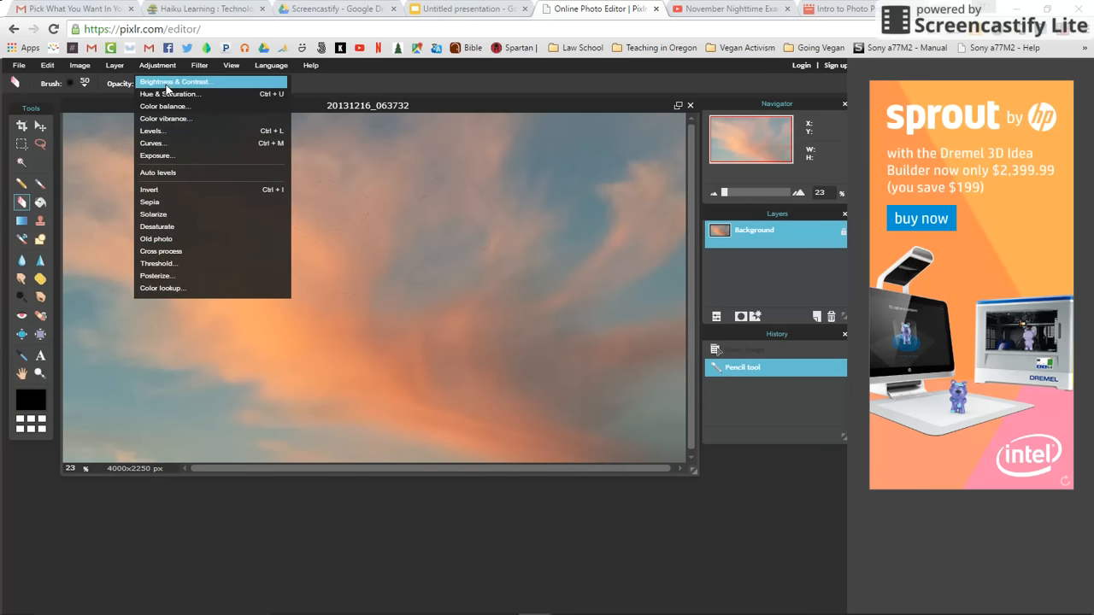
{"action": "left_click", "coordinate": [167, 85]}
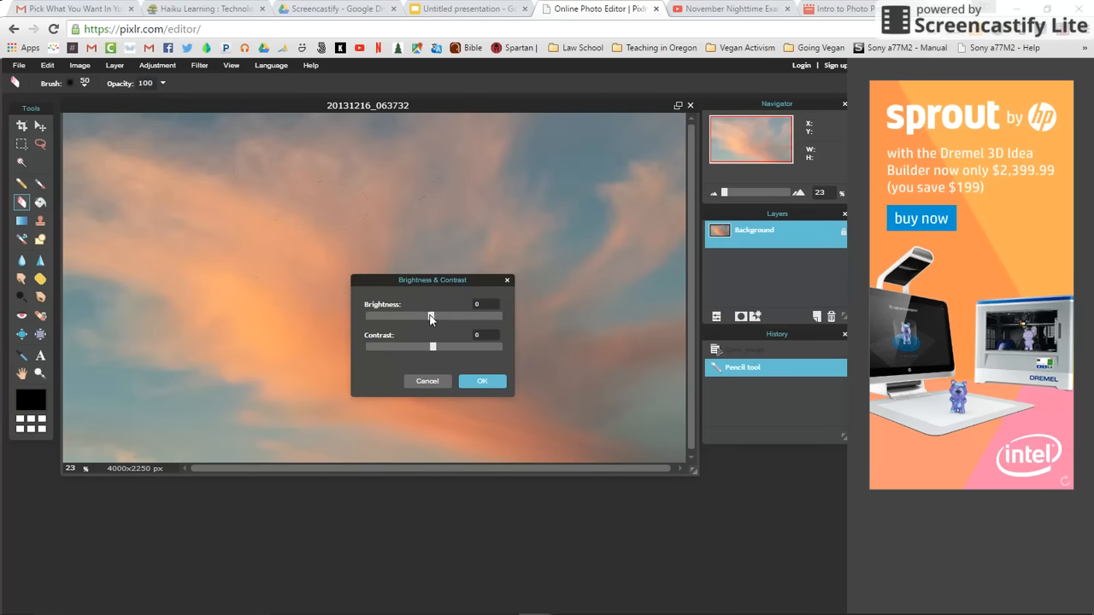
{"action": "left_click_drag", "start_coordinate": [433, 318], "coordinate": [441, 346]}
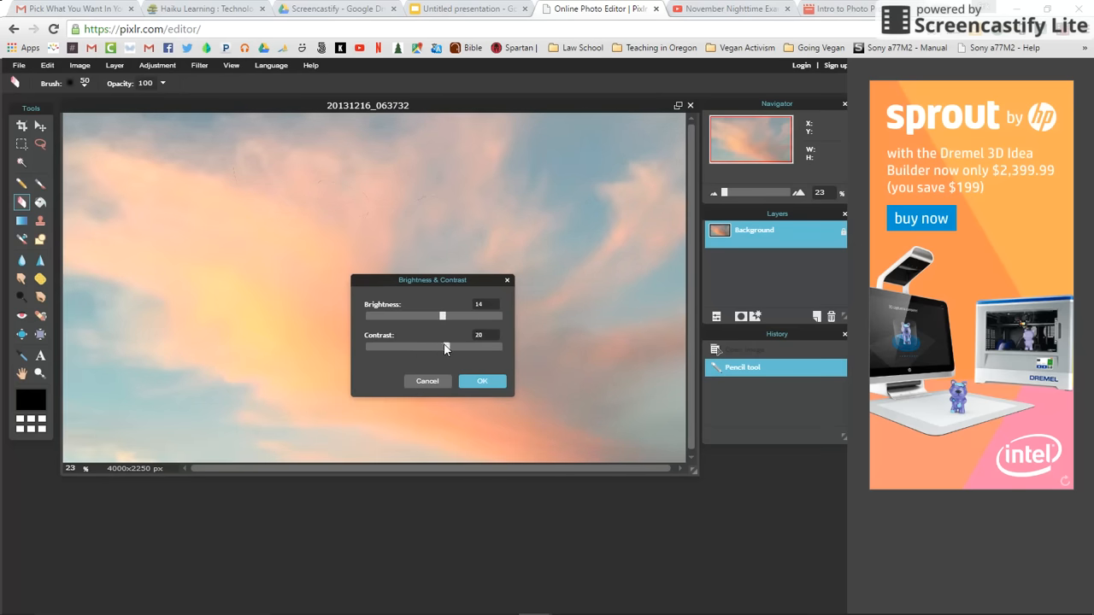
{"action": "left_click", "coordinate": [478, 382]}
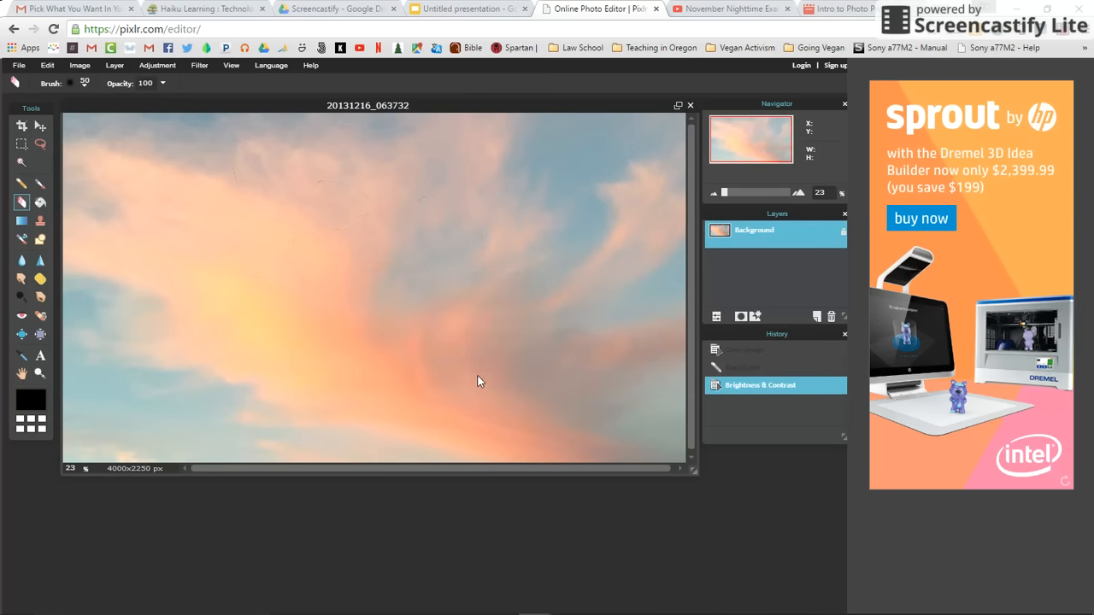
Toggle the Brightness & Contrast adjustment through the history, and revert the photo to its originally opened state.
{"action": "left_click", "coordinate": [744, 368]}
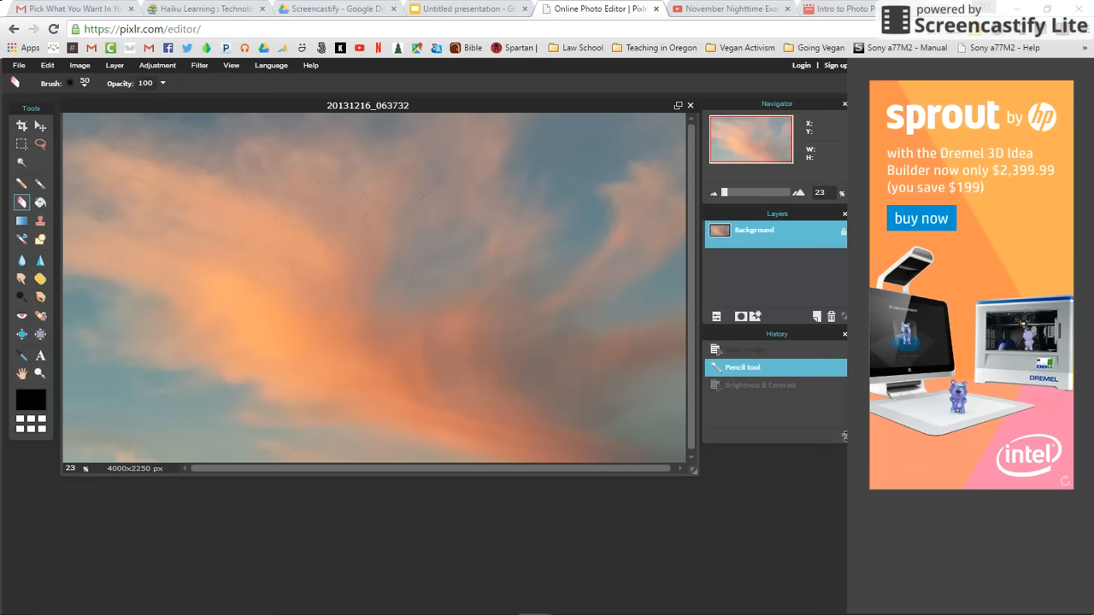
{"action": "right_click", "coordinate": [795, 374]}
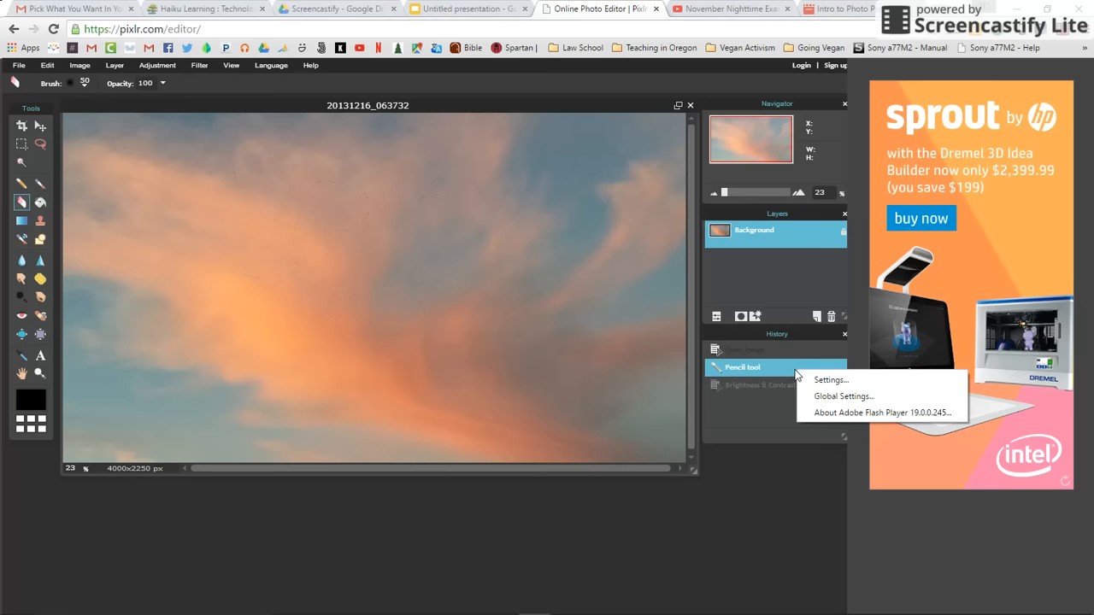
{"action": "left_click", "coordinate": [773, 376]}
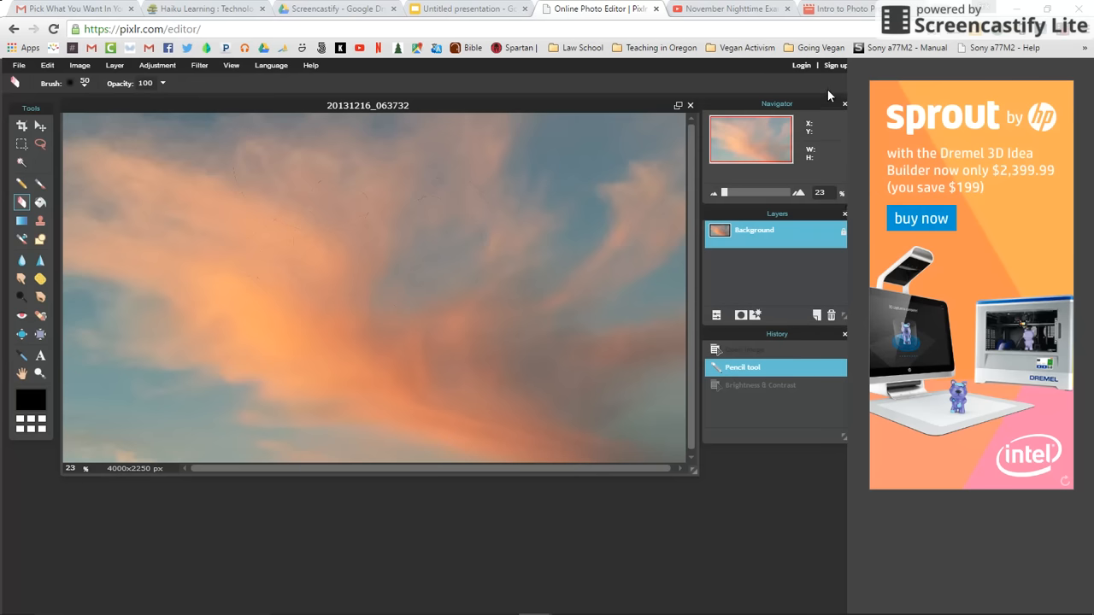
{"action": "left_click", "coordinate": [788, 386]}
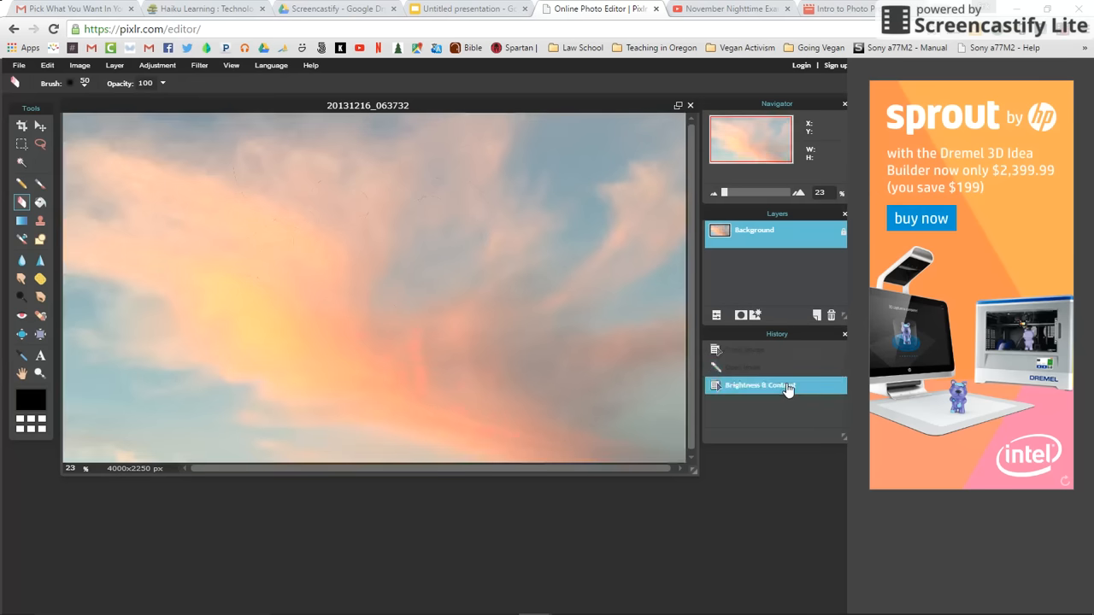
{"action": "left_click", "coordinate": [745, 352]}
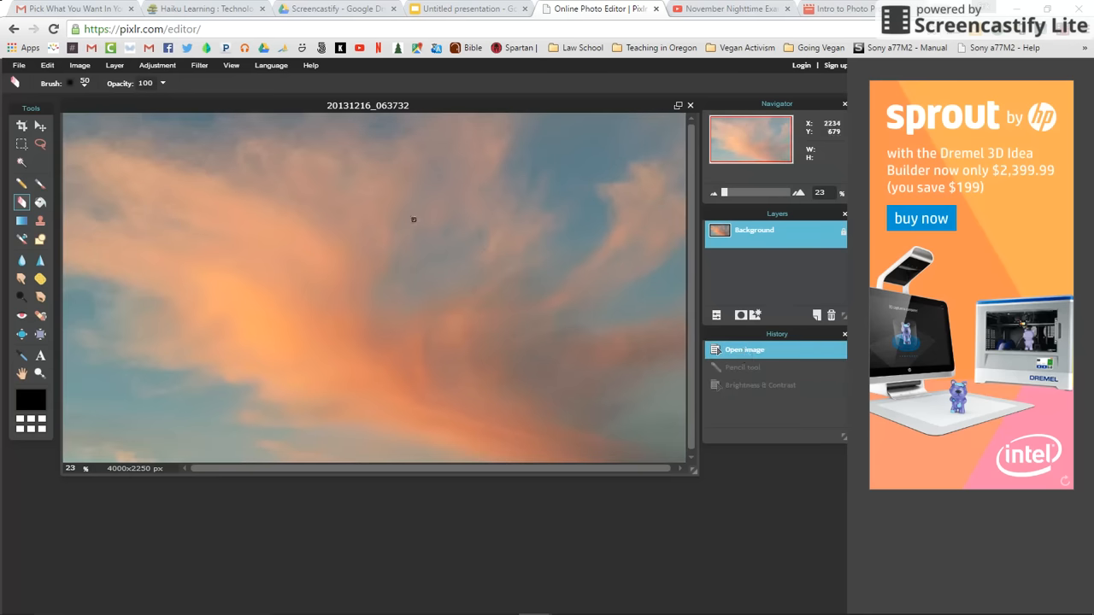
Apply a monochromatic Noise filter to the photo with an amount somewhat above 50.
{"action": "left_click", "coordinate": [197, 66]}
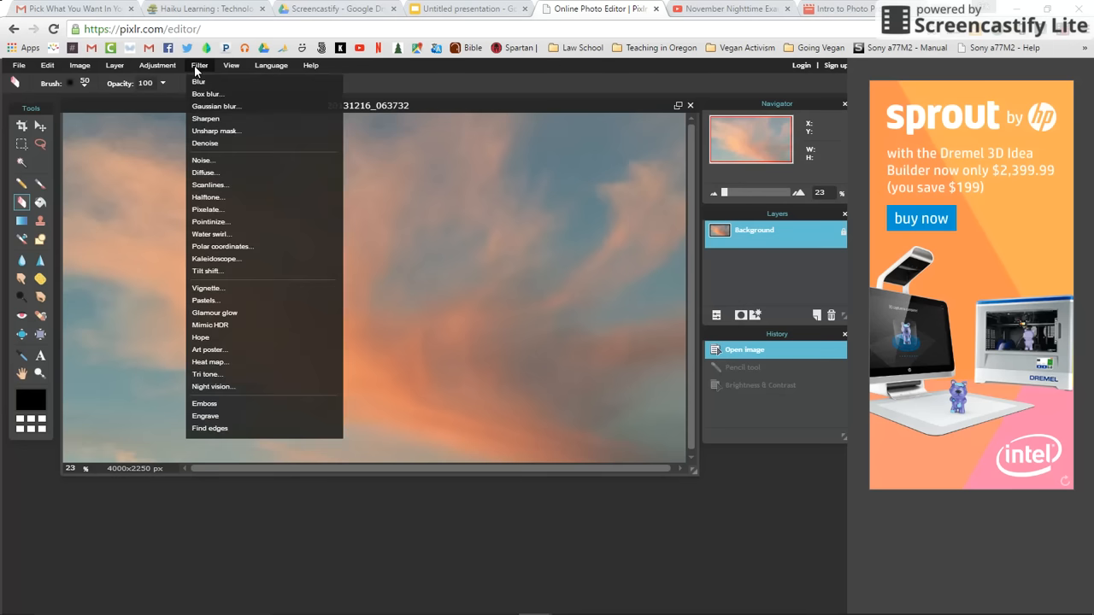
{"action": "left_click", "coordinate": [220, 161]}
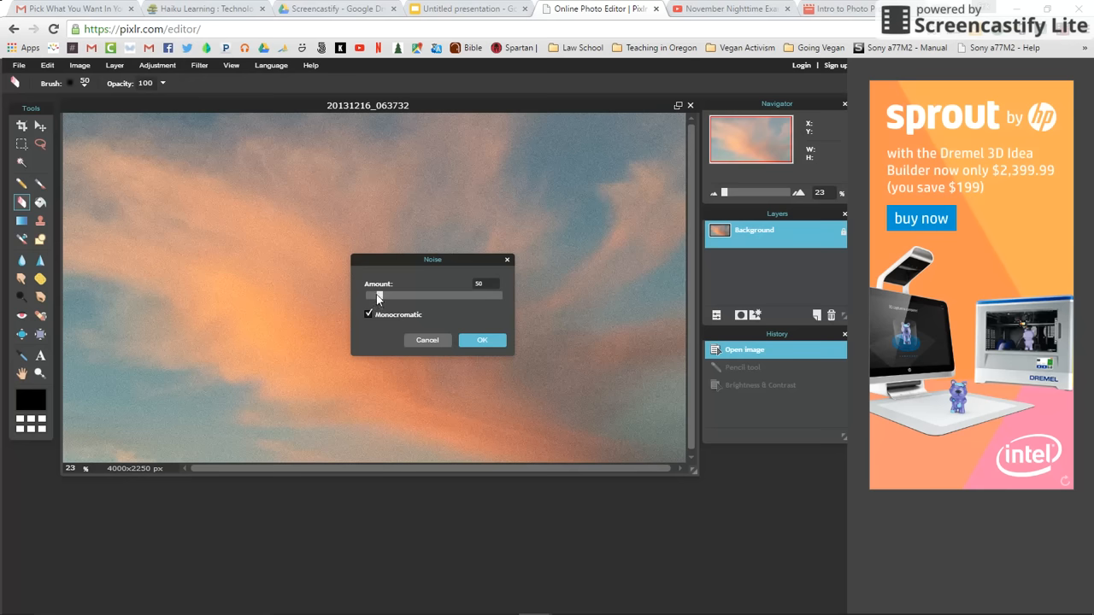
{"action": "left_click_drag", "start_coordinate": [377, 296], "coordinate": [387, 300]}
{"action": "left_click", "coordinate": [484, 341]}
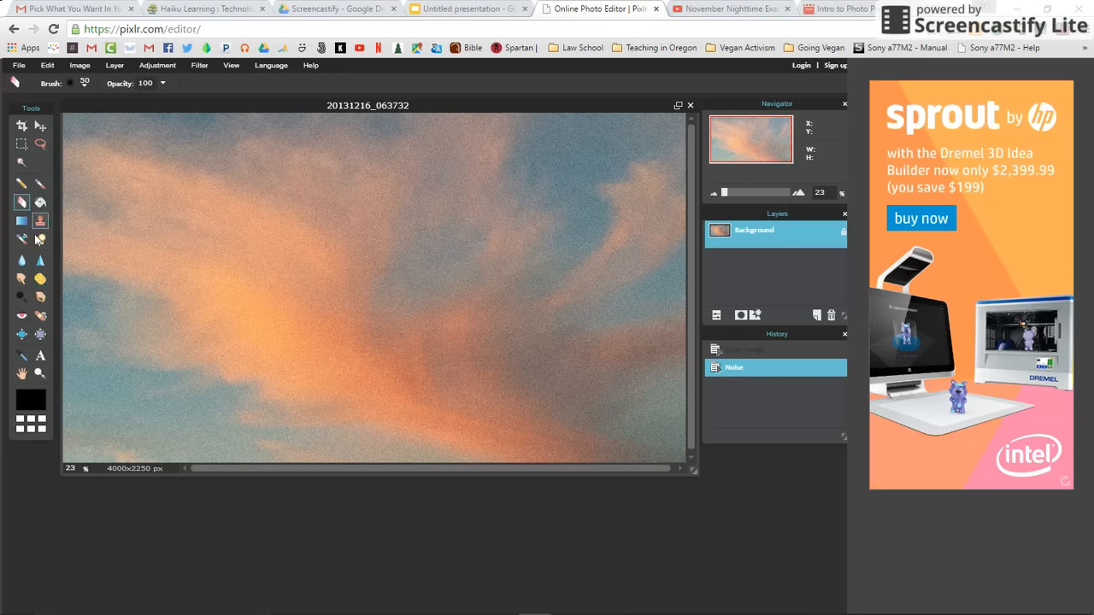
{"action": "left_click", "coordinate": [153, 68]}
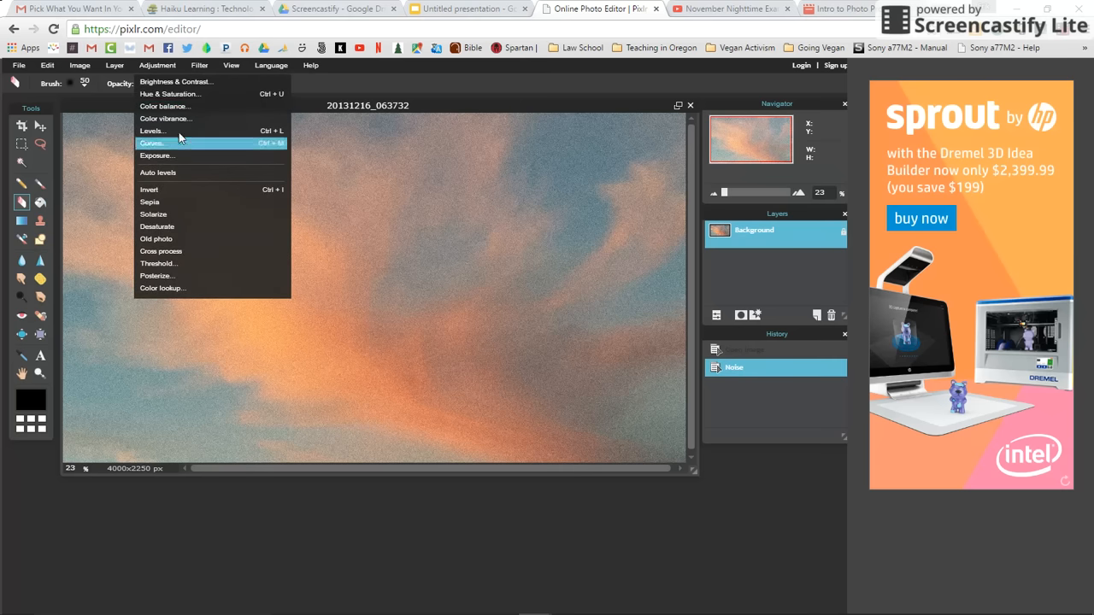
{"action": "left_click", "coordinate": [197, 68]}
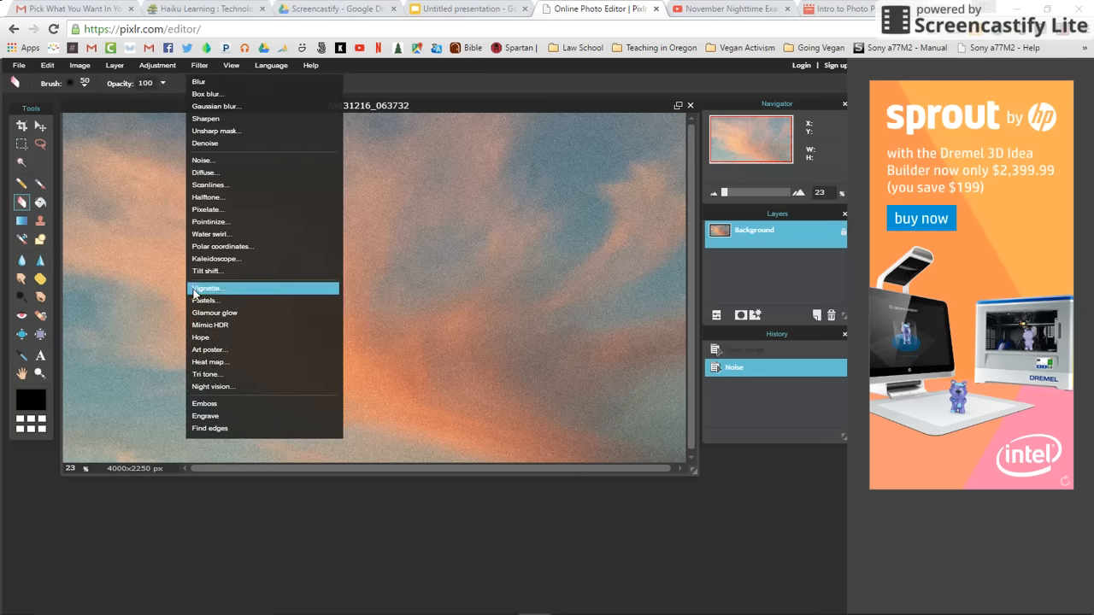
{"action": "left_click", "coordinate": [159, 68]}
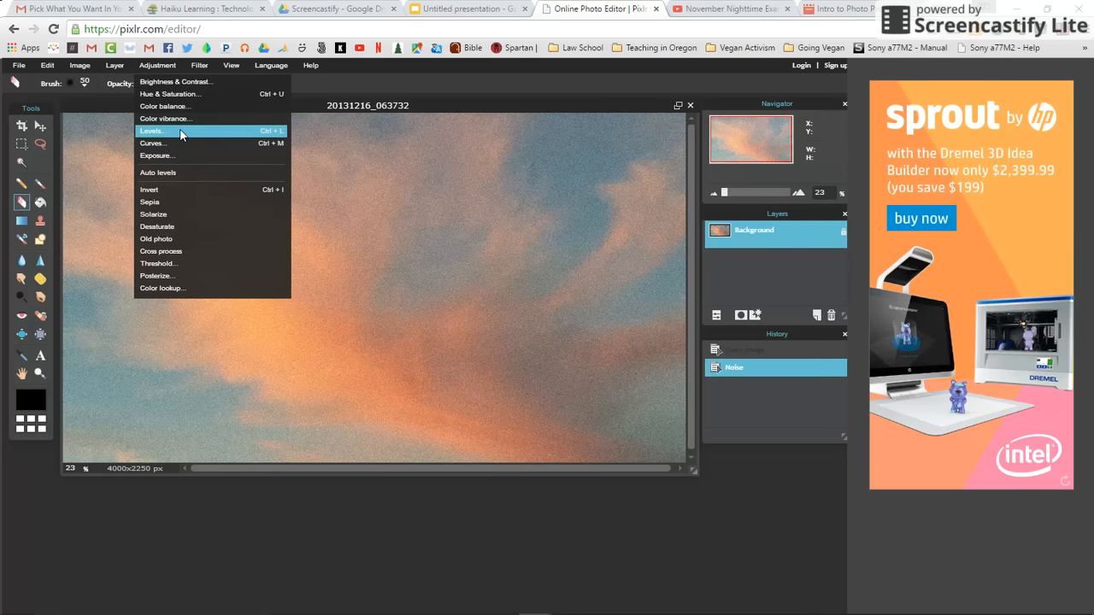
{"action": "left_click", "coordinate": [193, 68]}
Apply a Color vibrance adjustment that slightly increases the photo's vibrance.
{"action": "mouse_move", "coordinate": [160, 66]}
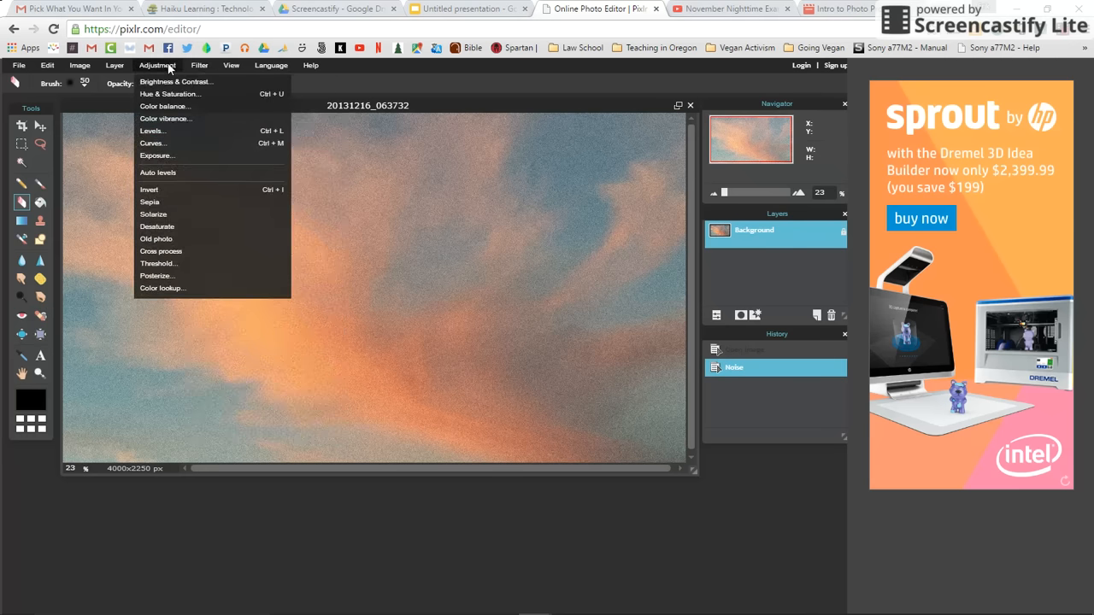
{"action": "left_click", "coordinate": [169, 121]}
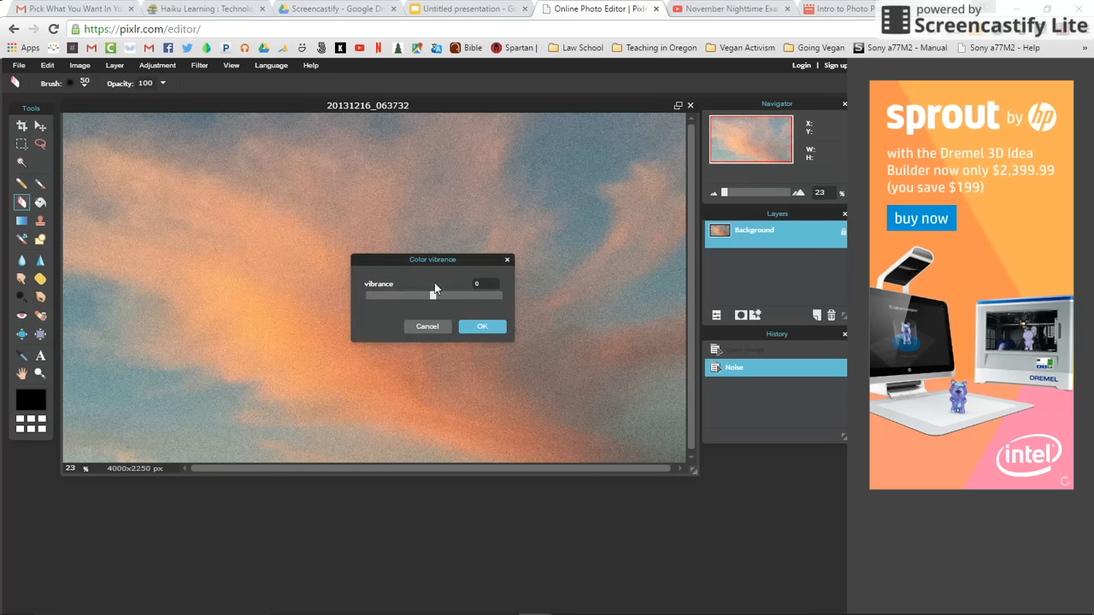
{"action": "left_click_drag", "start_coordinate": [434, 294], "coordinate": [443, 297]}
{"action": "left_click", "coordinate": [483, 327]}
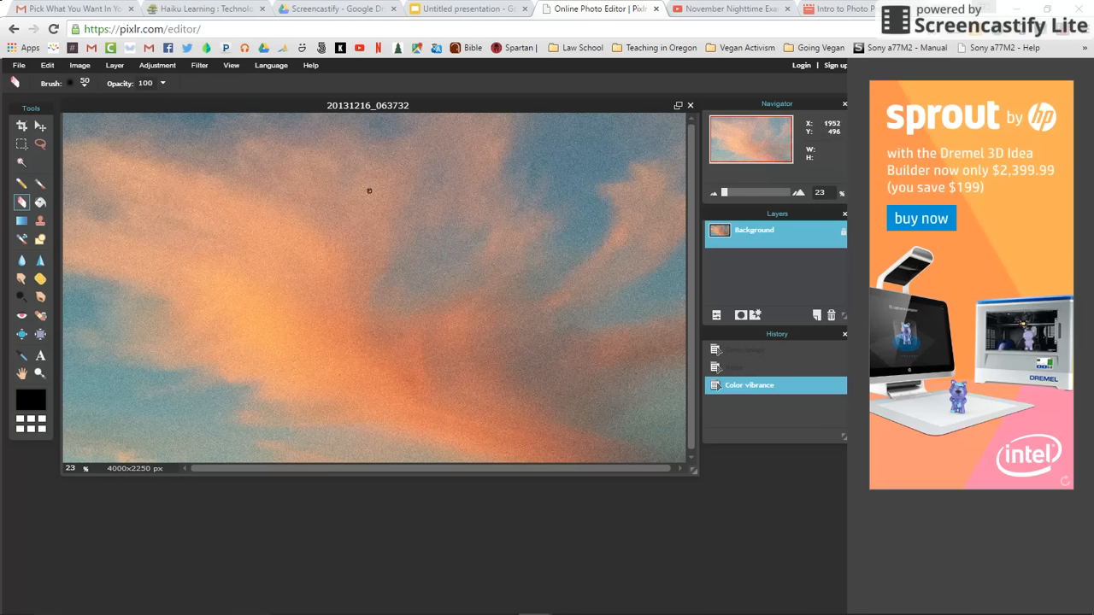
Start saving the photo to the computer as a JPEG named Test photo, and cancel at the system file dialog.
{"action": "left_click", "coordinate": [18, 65]}
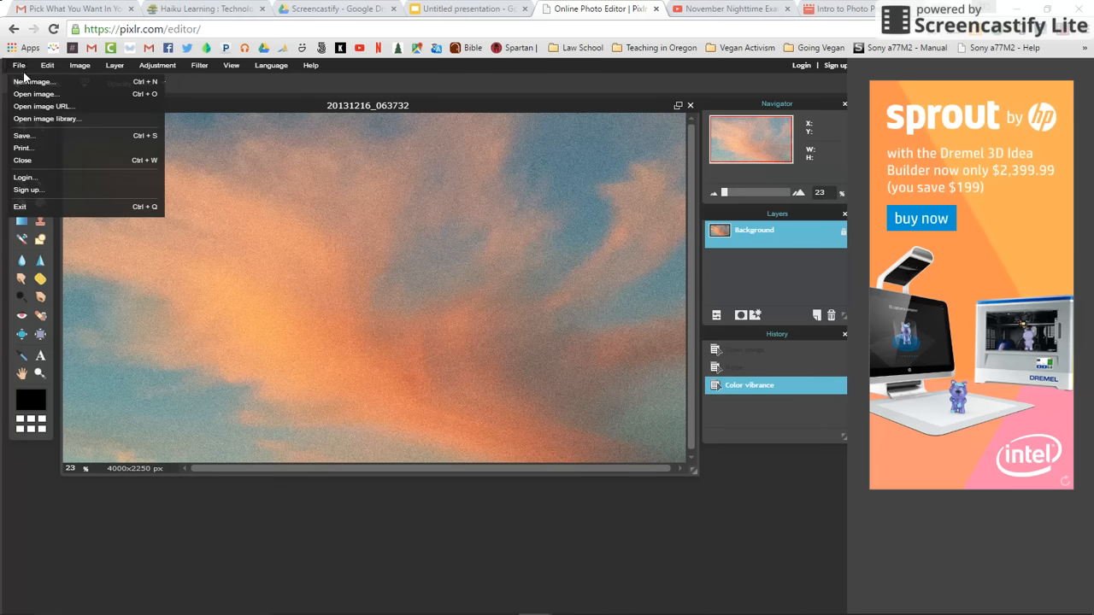
{"action": "left_click", "coordinate": [22, 136]}
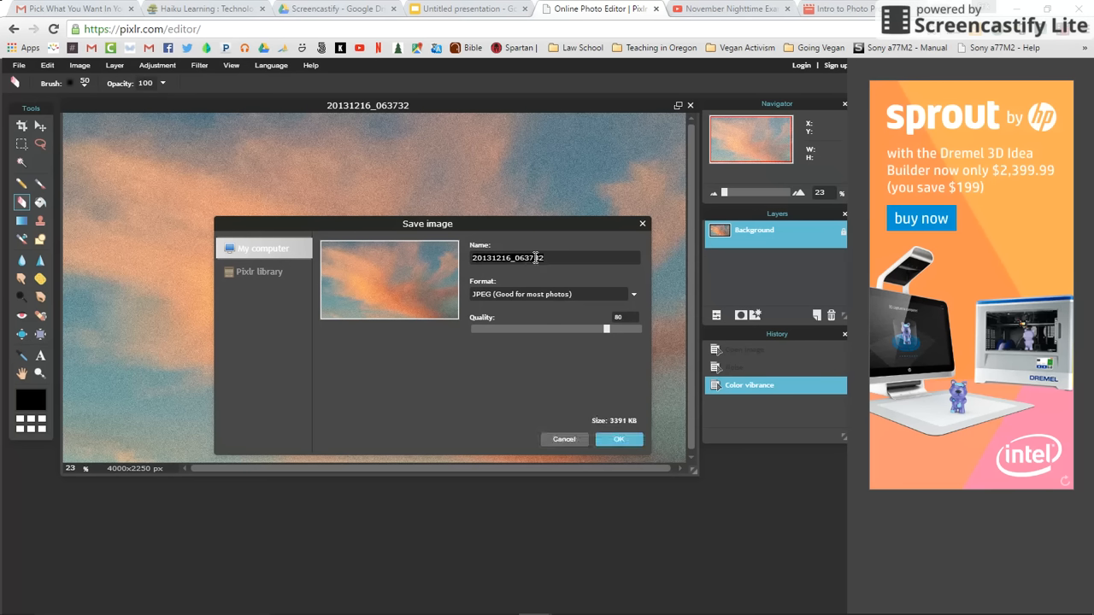
{"action": "left_click_drag", "start_coordinate": [553, 257], "coordinate": [468, 257]}
{"action": "type", "text": "TEst photo"}
{"action": "left_click", "coordinate": [480, 258]}
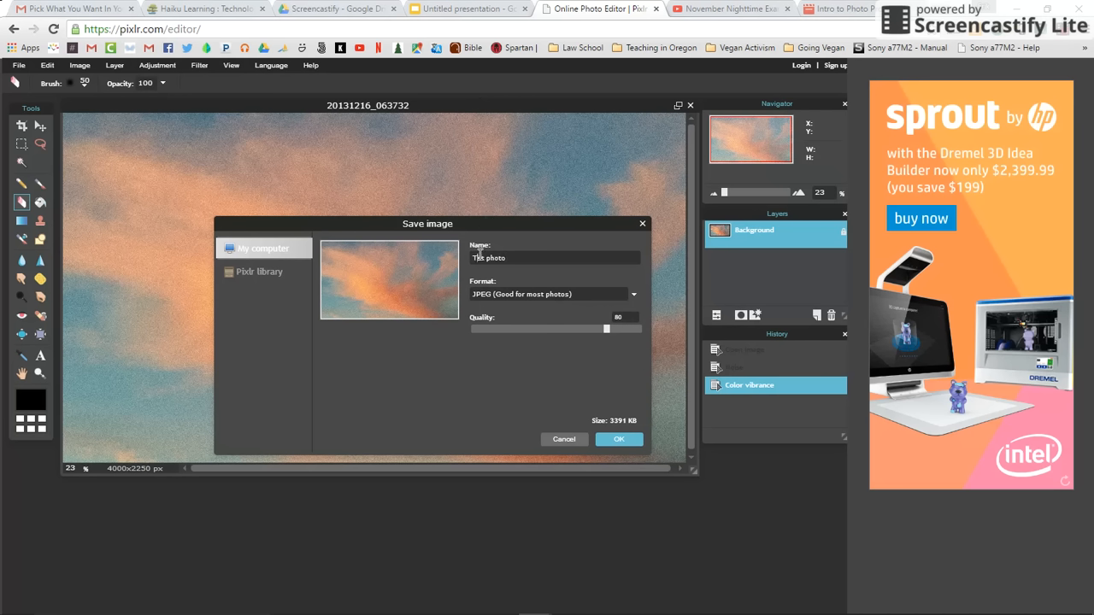
{"action": "key", "text": "BackSpace"}
{"action": "type", "text": "e"}
{"action": "left_click", "coordinate": [619, 440]}
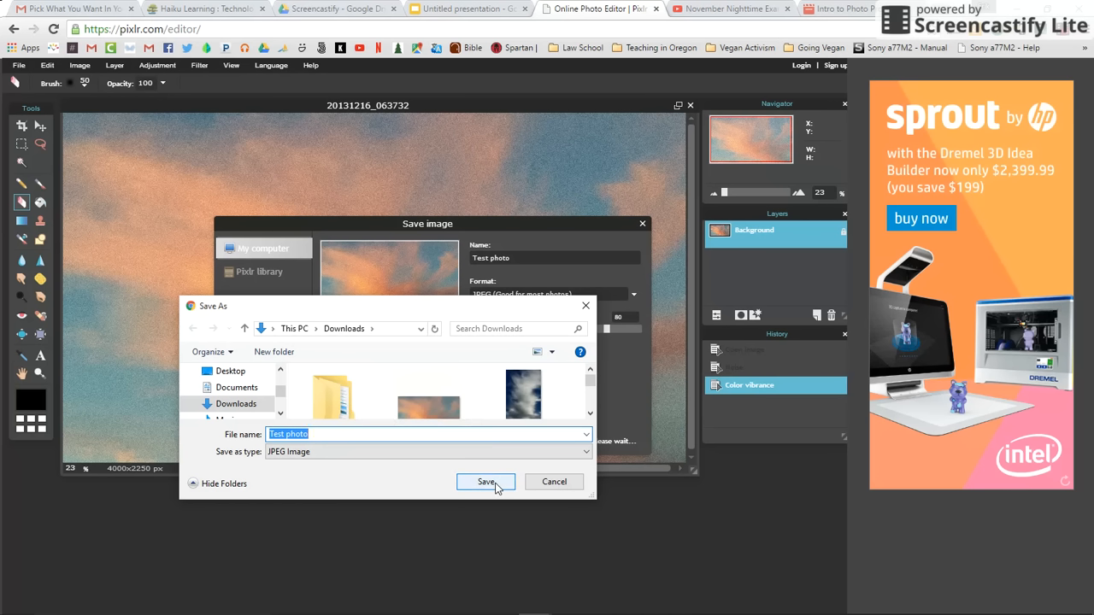
{"action": "left_click", "coordinate": [535, 484]}
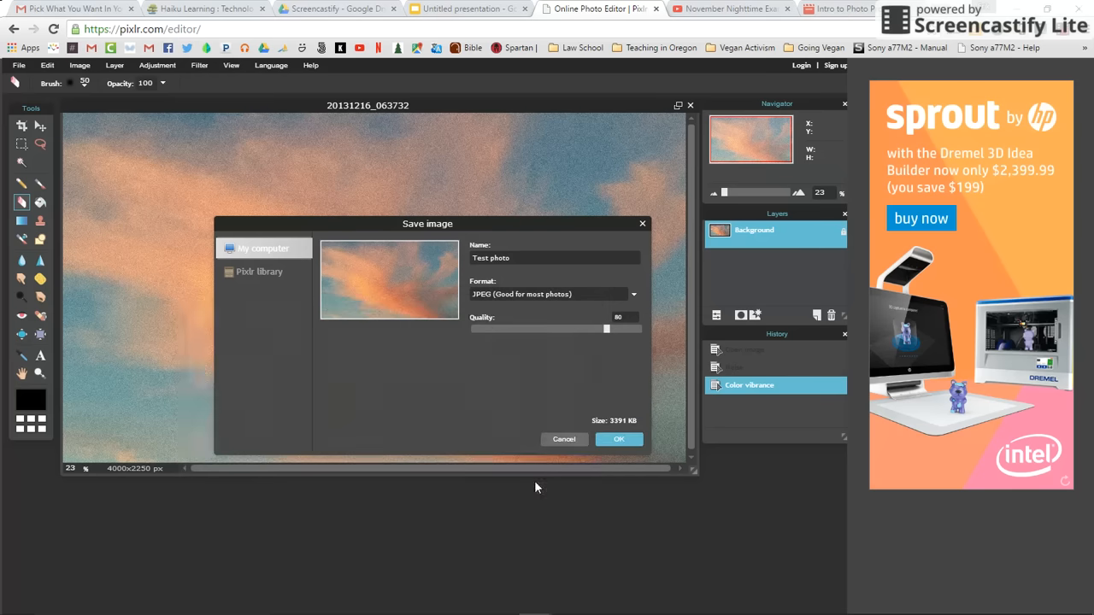